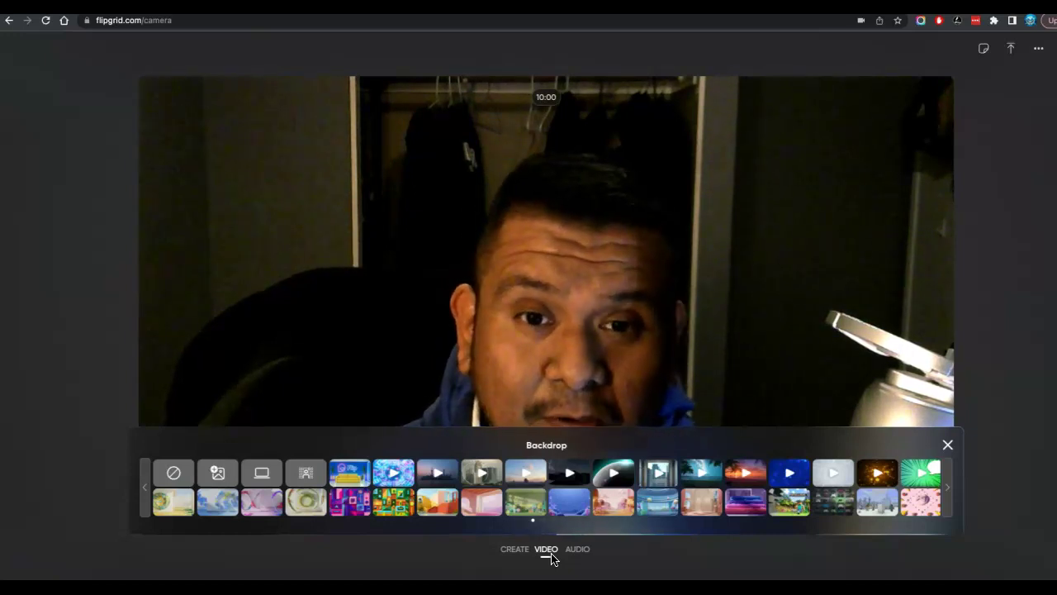
# - Set the video backdrop to a screen share of the "P1G1: Brown Tide - Google Slides" Chrome tab
pyautogui.click(548, 556)
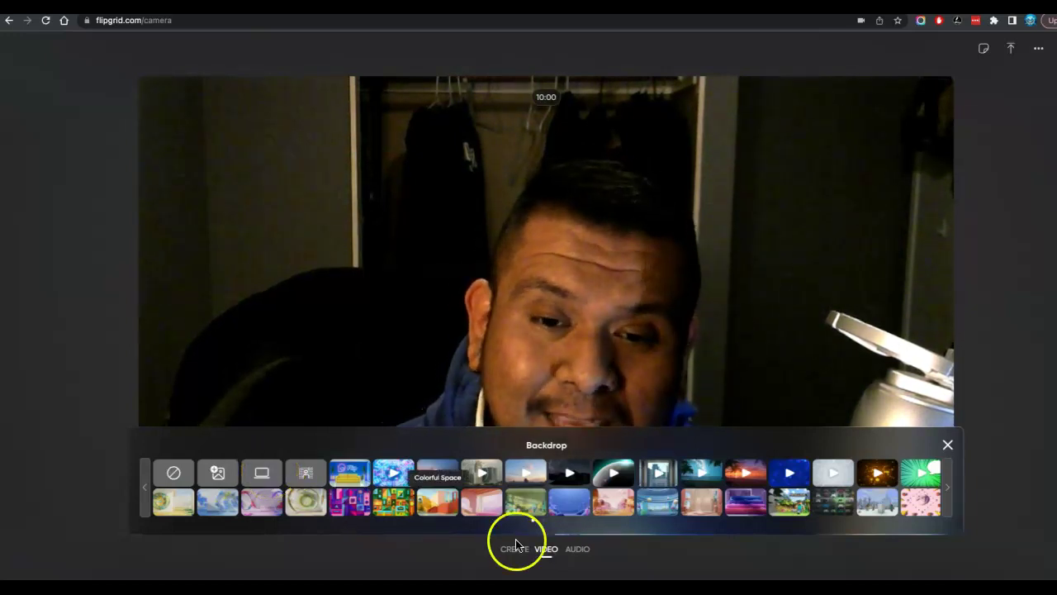
pyautogui.click(546, 550)
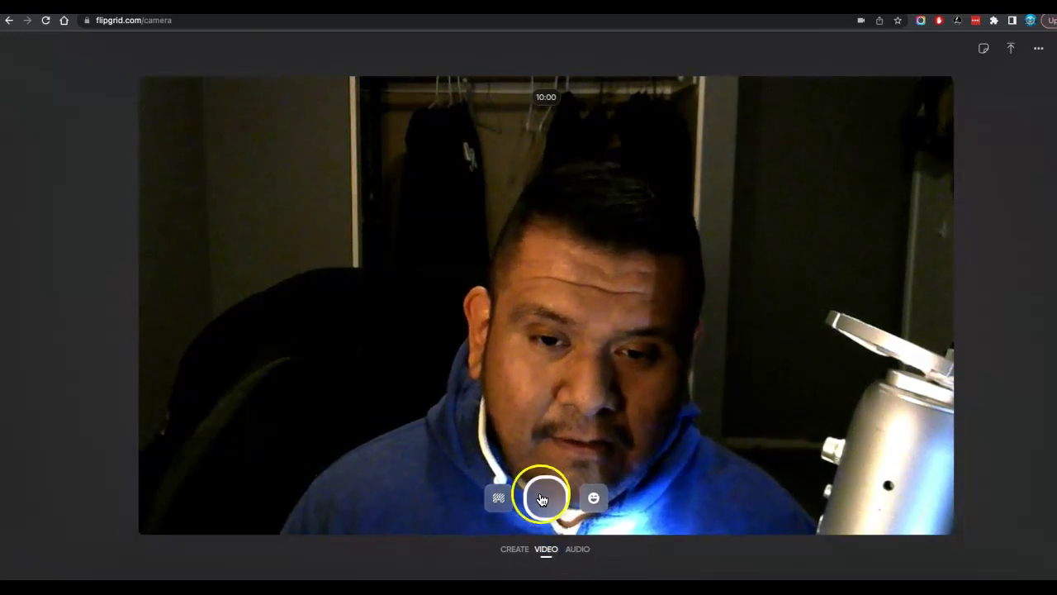
pyautogui.click(499, 506)
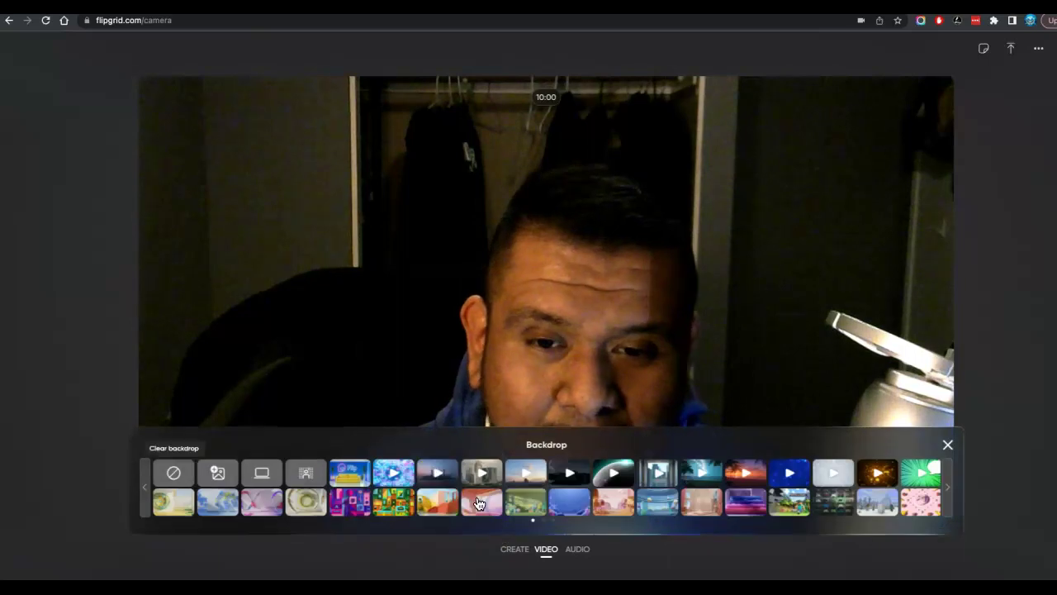
pyautogui.click(270, 477)
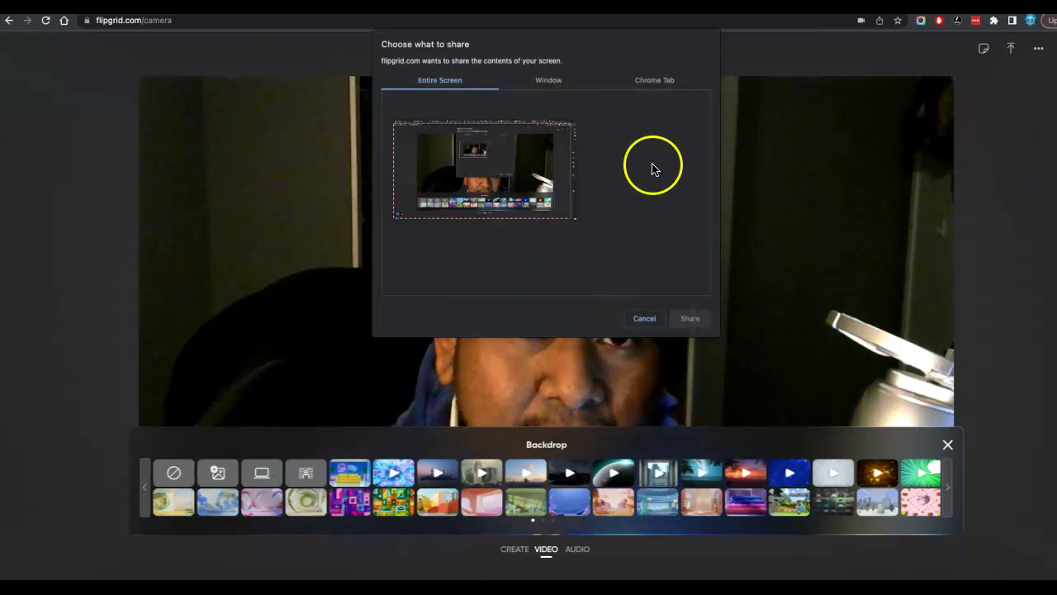
pyautogui.click(653, 83)
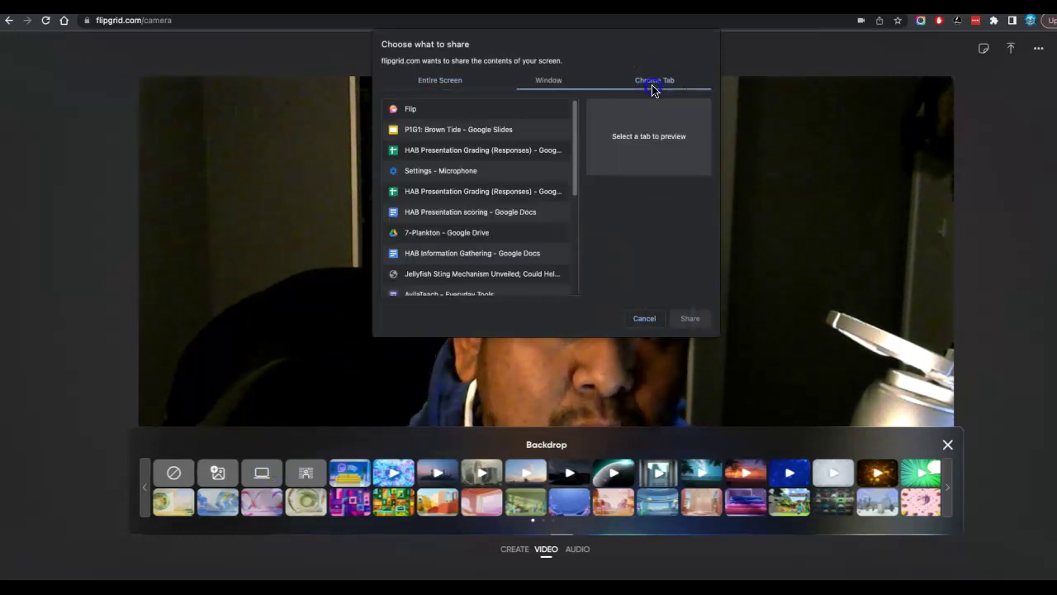
pyautogui.click(494, 133)
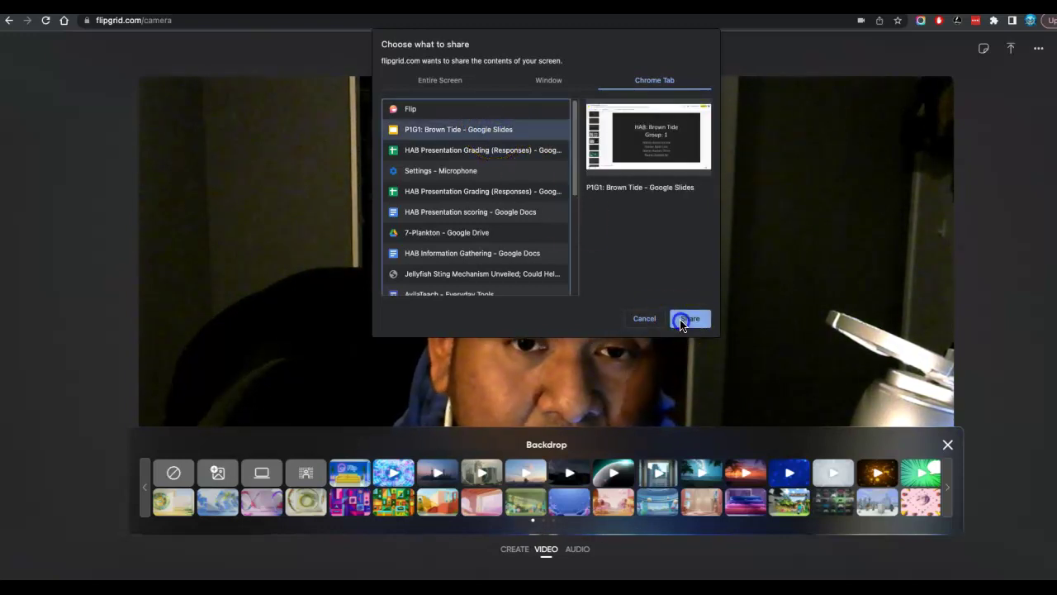
pyautogui.click(684, 319)
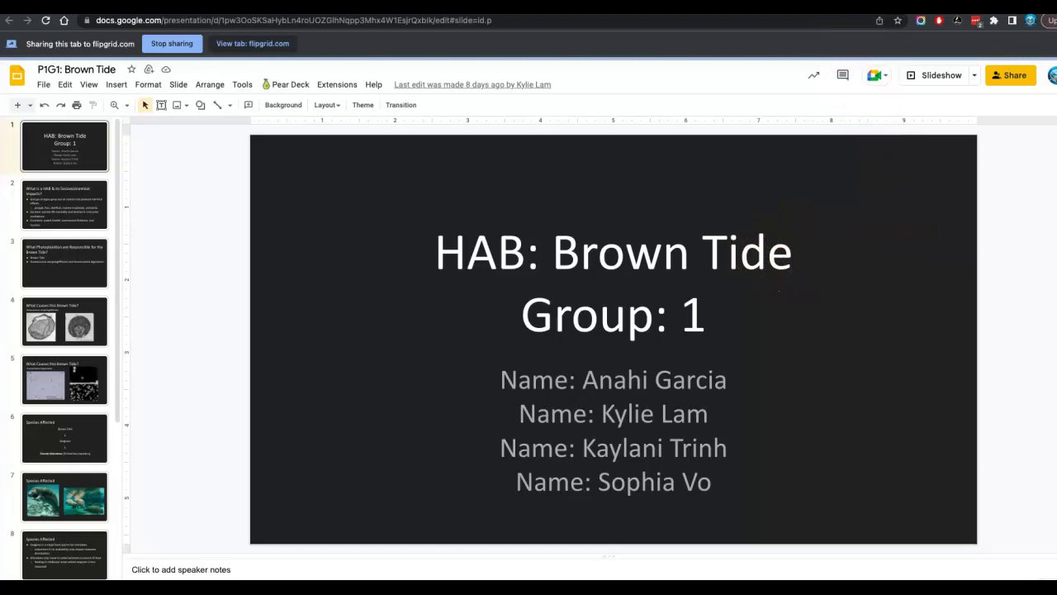
# - Return to the Flip camera and shrink the webcam picture into the lower-left corner of the shared slides
pyautogui.click(806, 2)
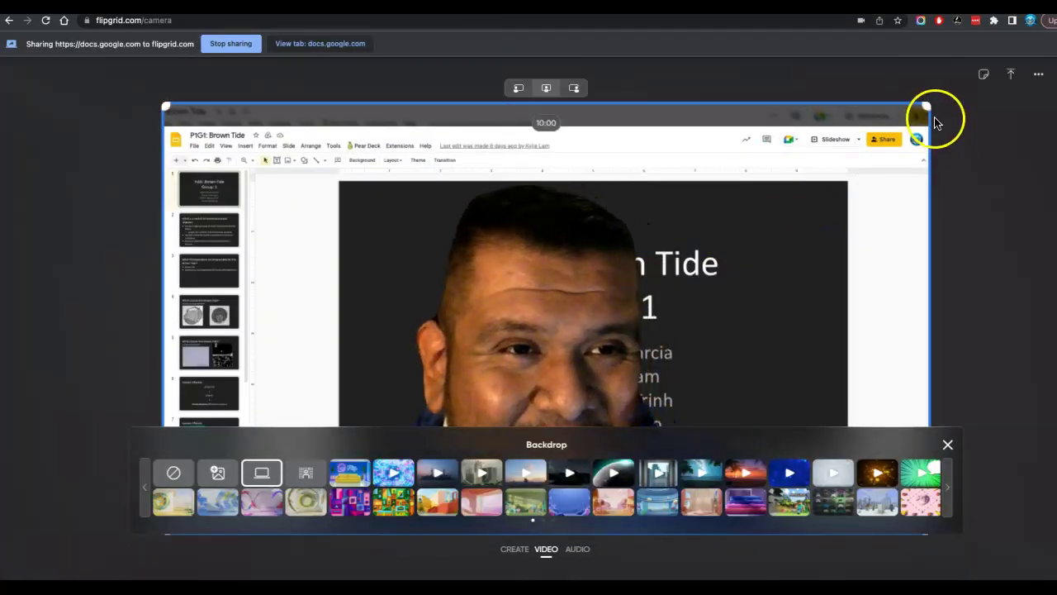
pyautogui.moveTo(926, 107); pyautogui.dragTo(442, 526)
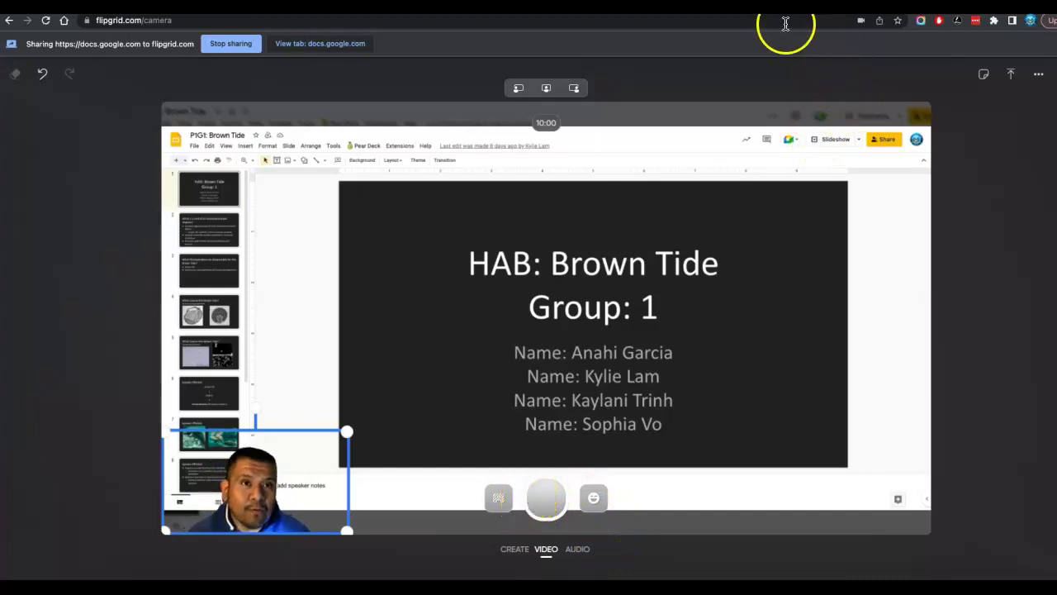
# - Start the Brown Tide presentation as a slideshow in Google Slides and go back to the Flip camera
pyautogui.click(320, 43)
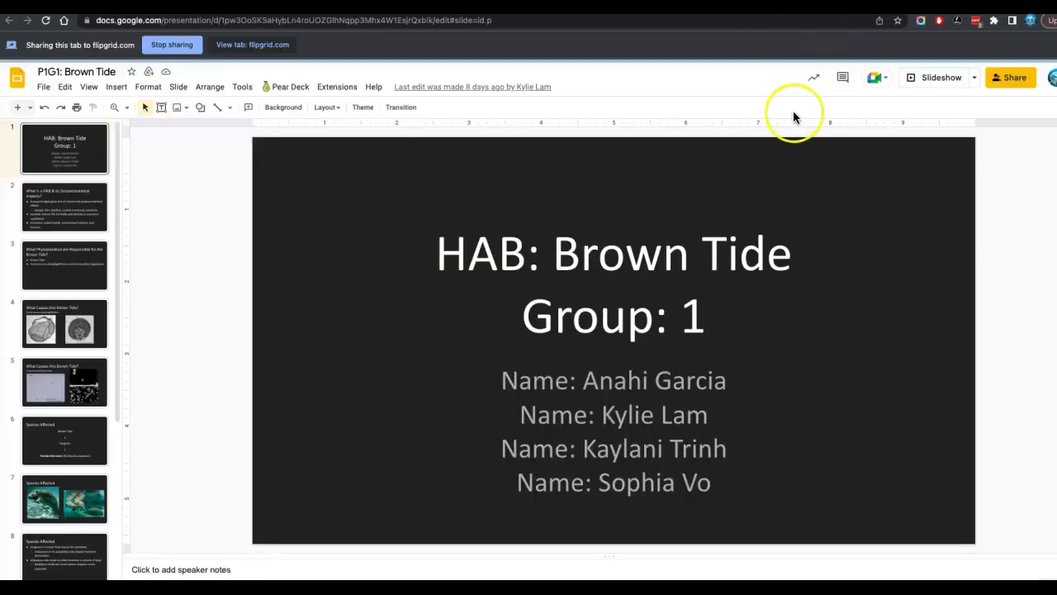
pyautogui.click(929, 80)
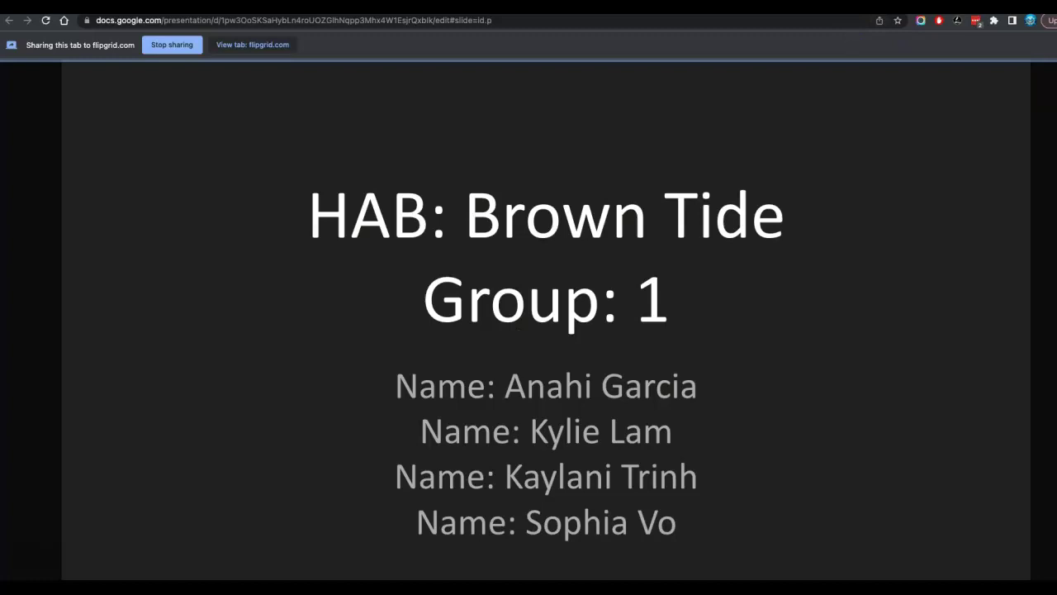
pyautogui.hotkey('ctrl', 'Tab')
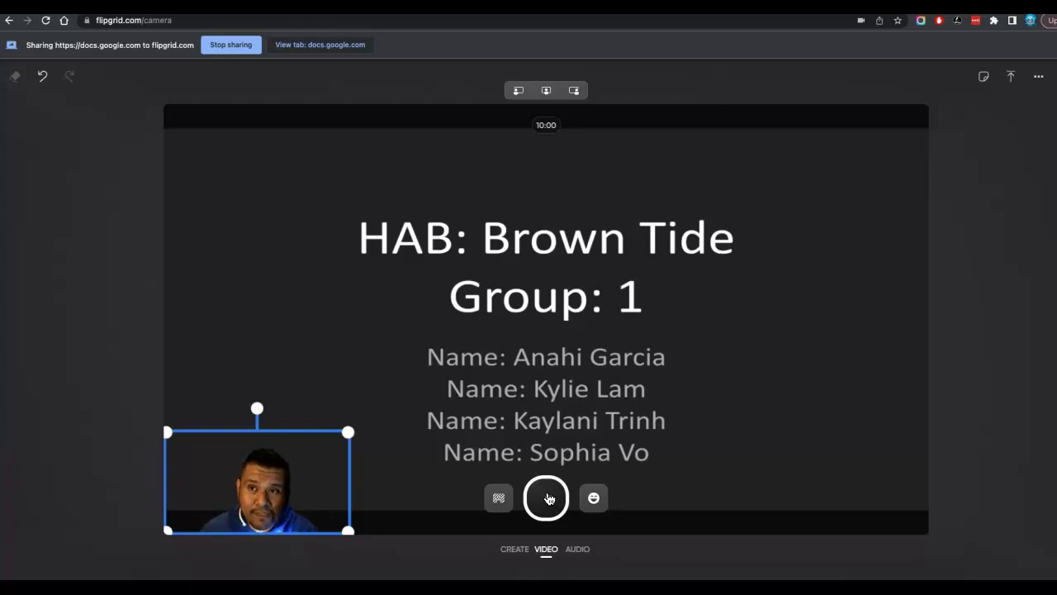
# - Start recording the video and advance the Google Slides slideshow to the "Species Affected" slide with the manatee photos
pyautogui.click(546, 498)
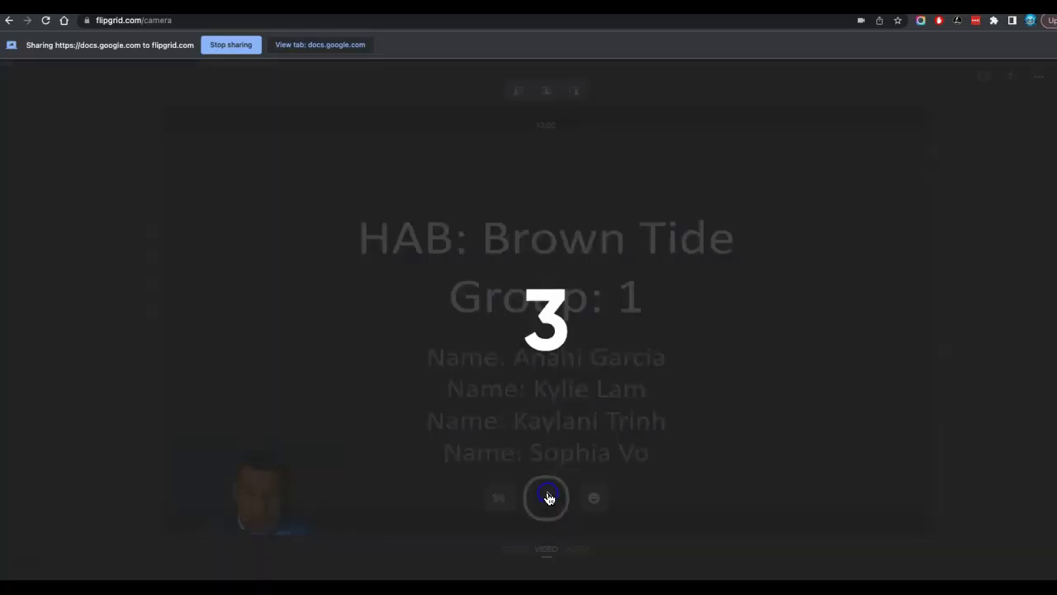
pyautogui.moveTo(753, 16)
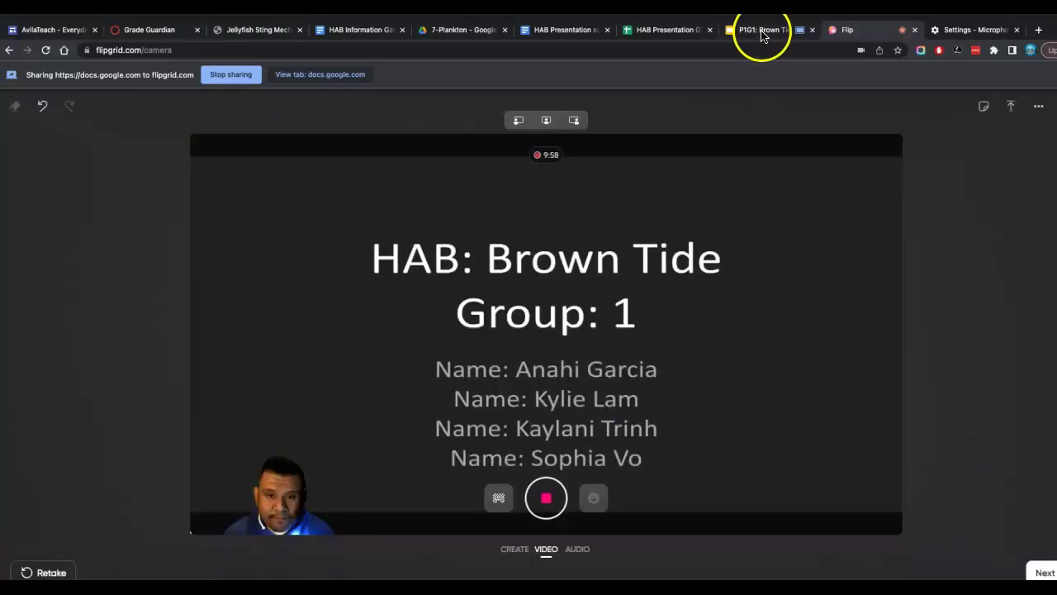
pyautogui.click(764, 33)
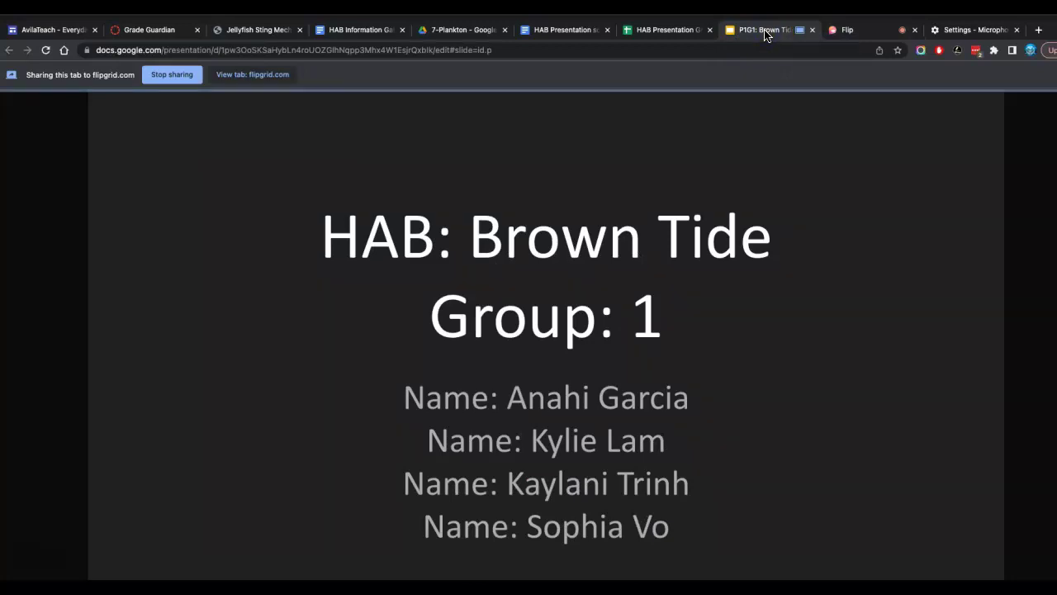
pyautogui.press('Right')
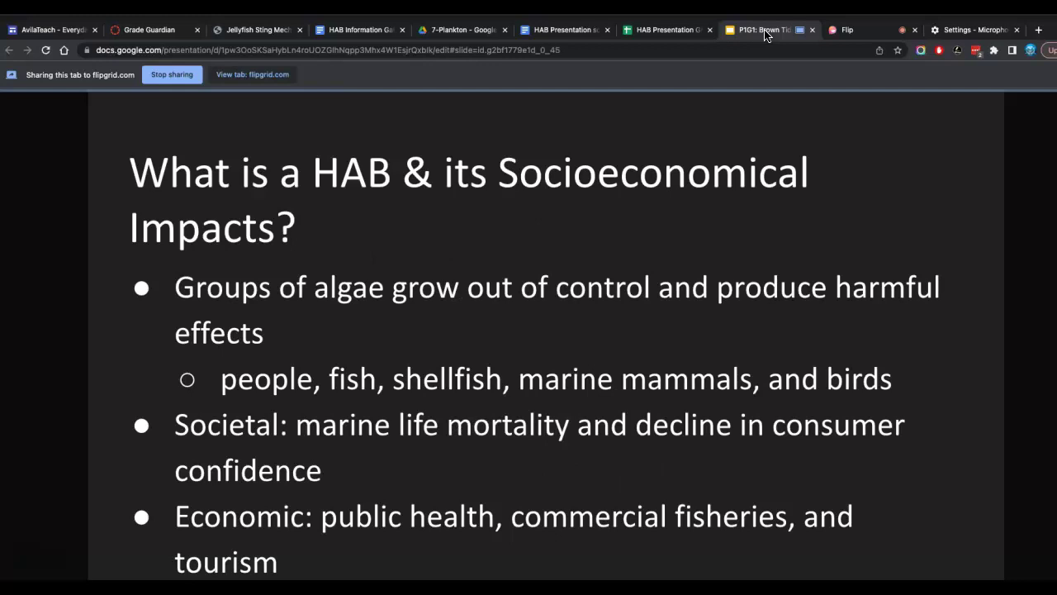
pyautogui.press('Right')
pyautogui.press('Right')
pyautogui.press('Right')
pyautogui.press('Right')
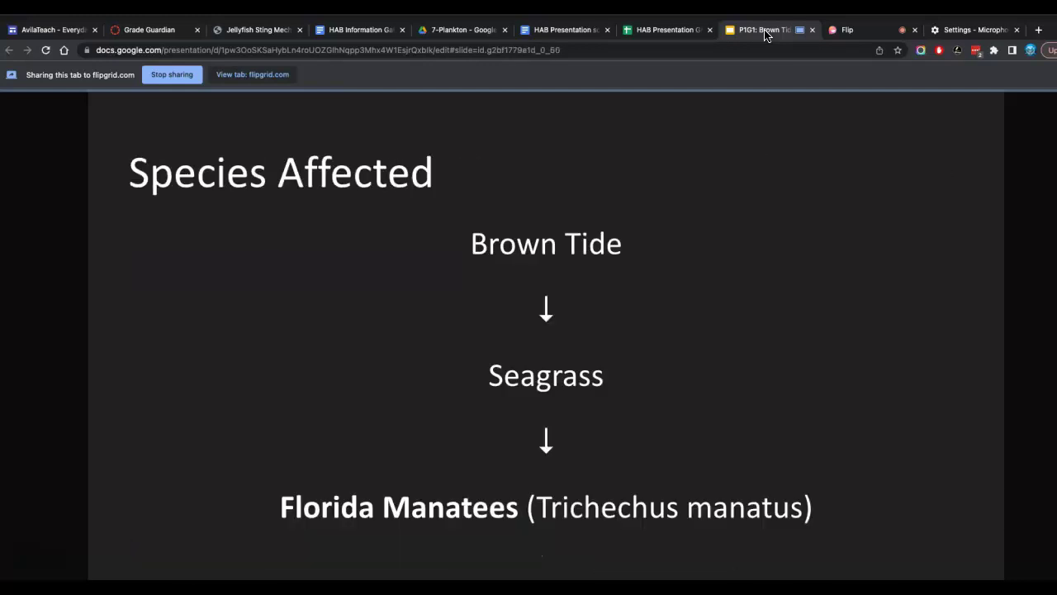
pyautogui.press('Right')
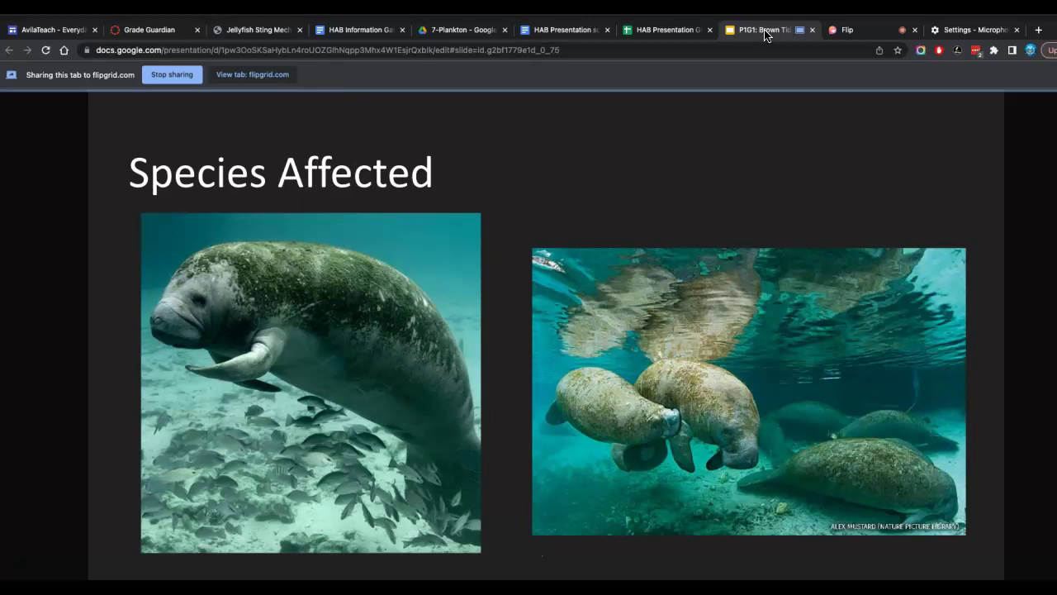
# - Stop the recording in Flip and open the recorded clip for review
pyautogui.click(857, 38)
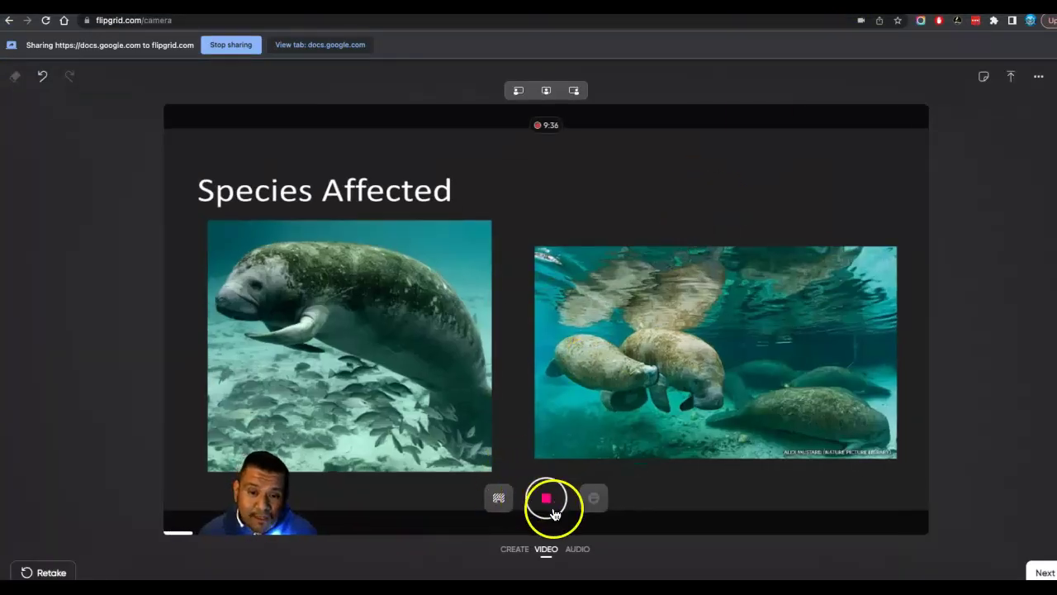
pyautogui.click(553, 514)
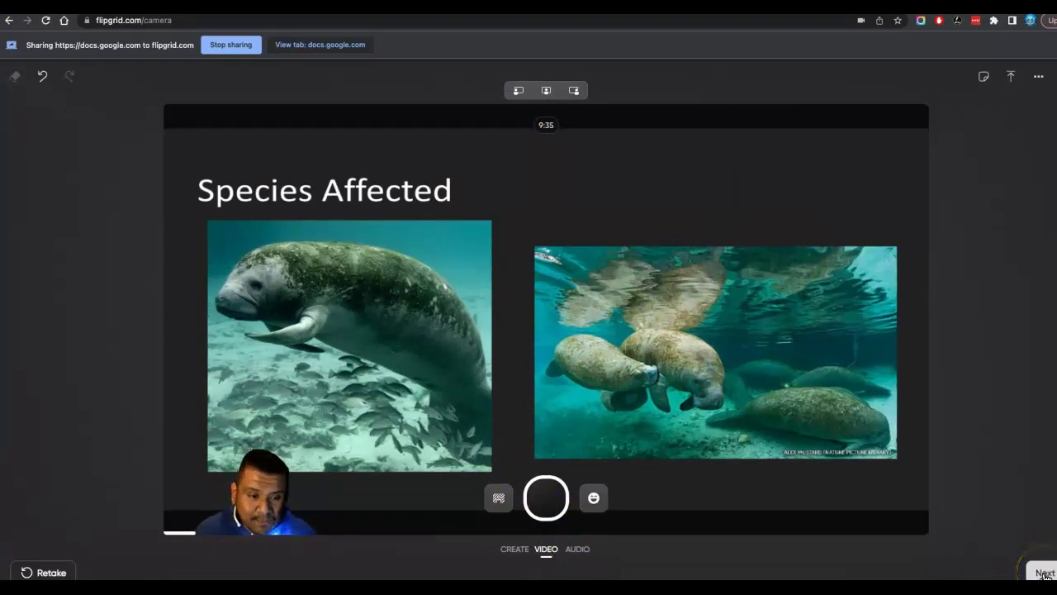
pyautogui.click(1045, 574)
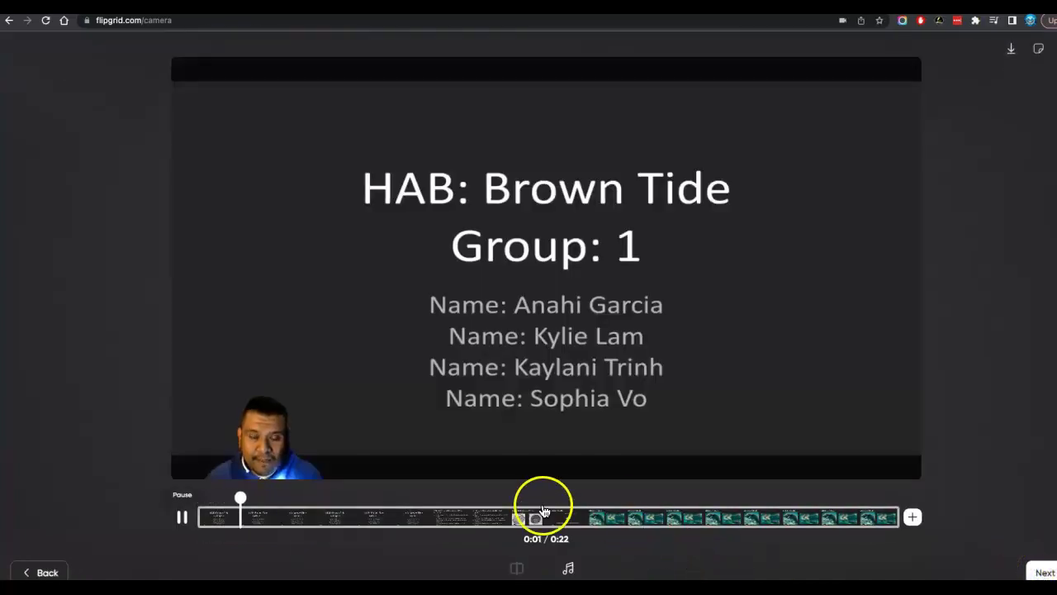
# - Preview the recorded presentation by playing, pausing and scrubbing through its timeline
pyautogui.click(182, 518)
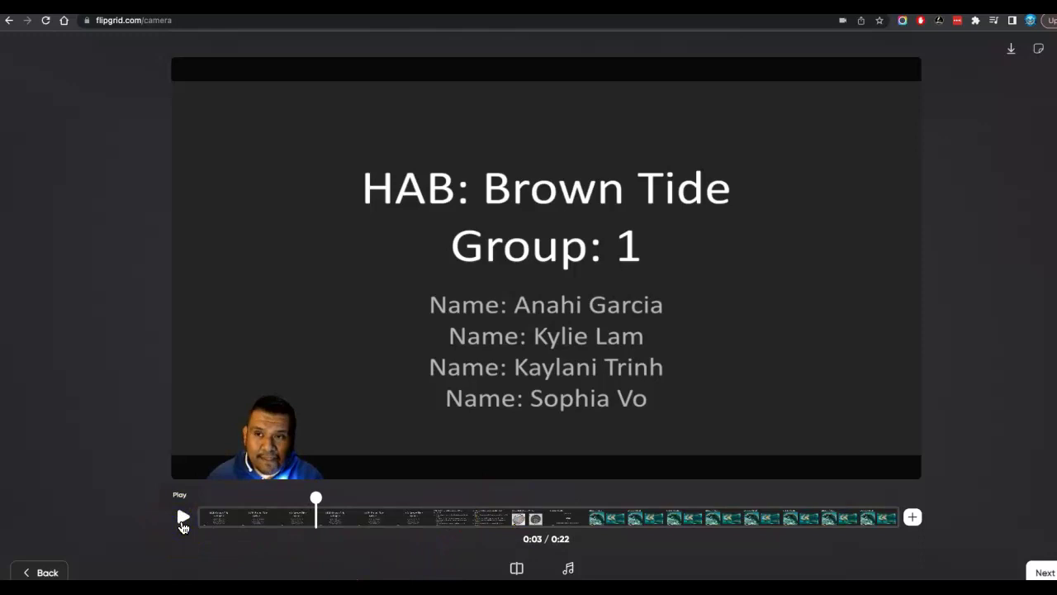
pyautogui.click(183, 520)
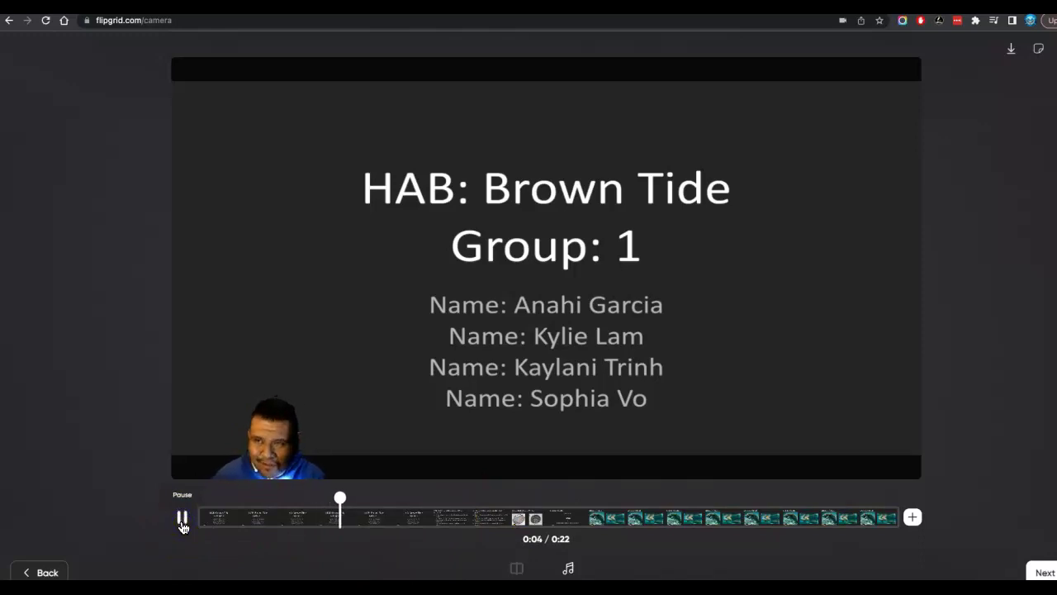
pyautogui.click(182, 521)
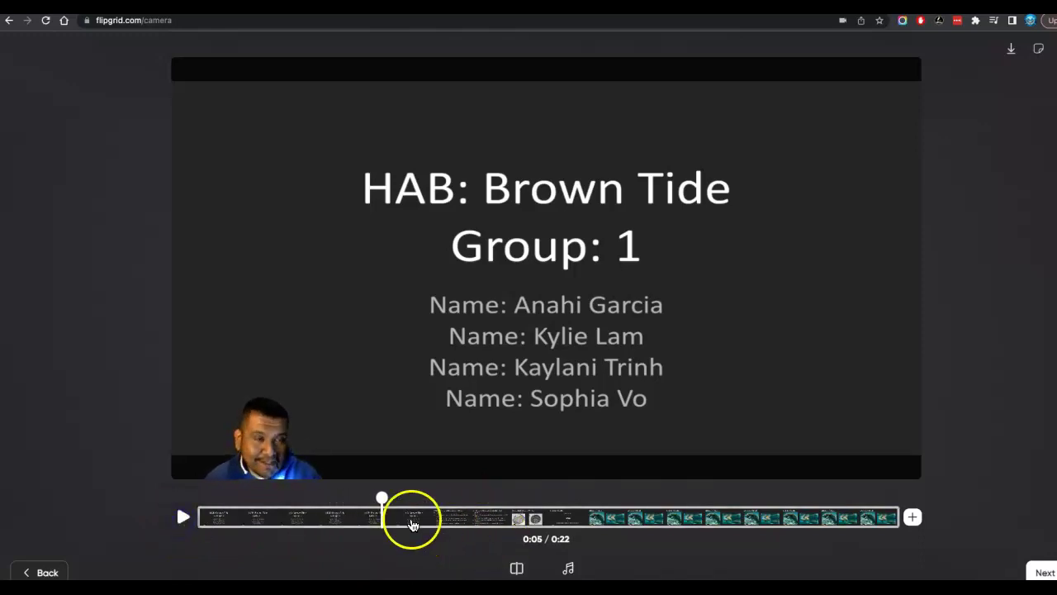
pyautogui.moveTo(380, 498); pyautogui.dragTo(856, 568)
# - Caption the video "P___G___ (Brown Tide)" followed by the presenter's name and save it to the profile
pyautogui.click(1043, 574)
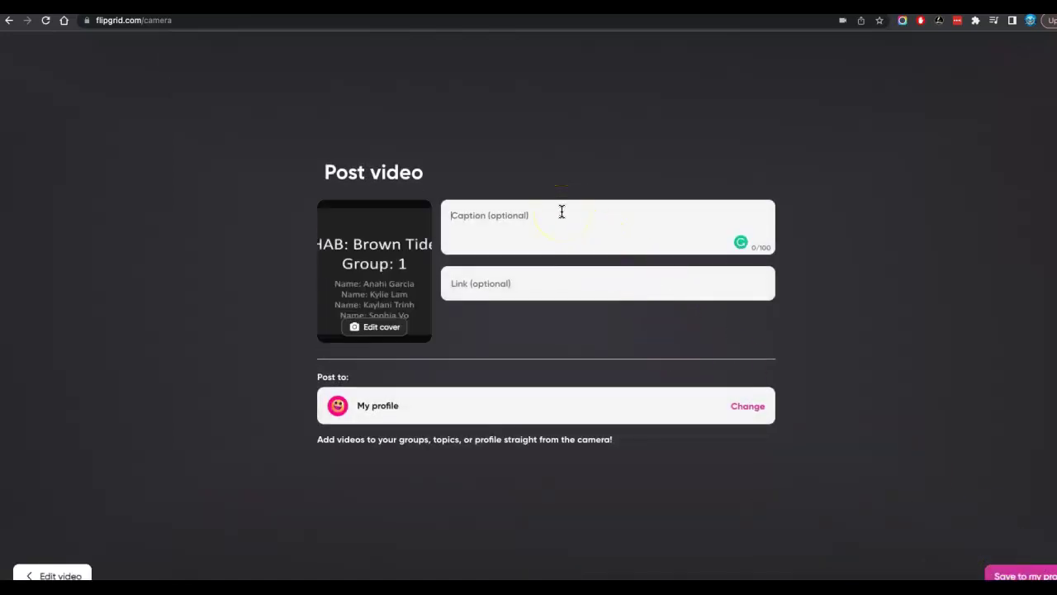
pyautogui.click(562, 211)
pyautogui.write('P___G___ (Brown Tide) Mr. Avila')
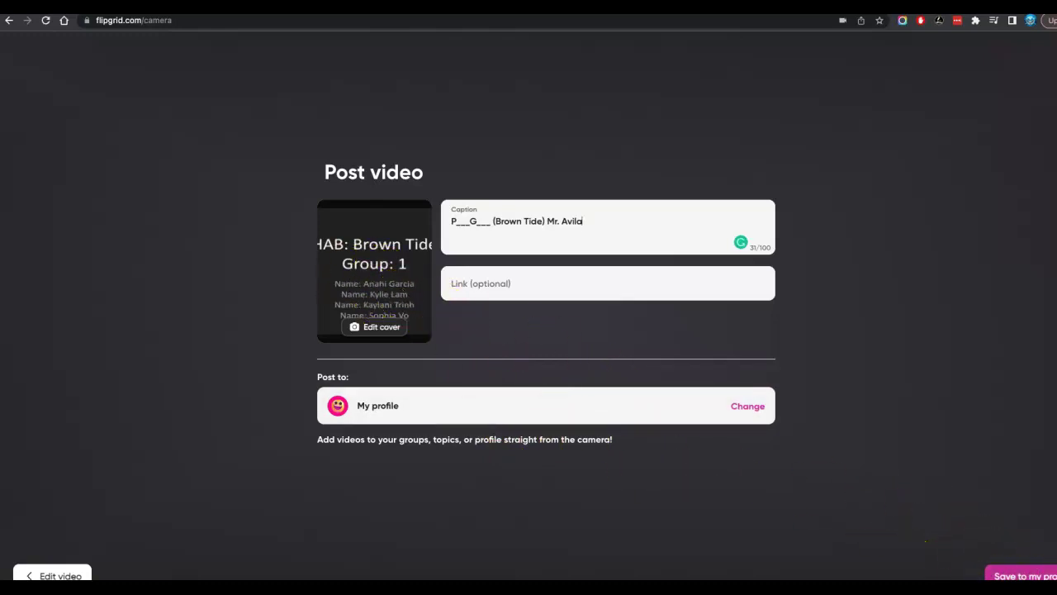
pyautogui.click(1027, 575)
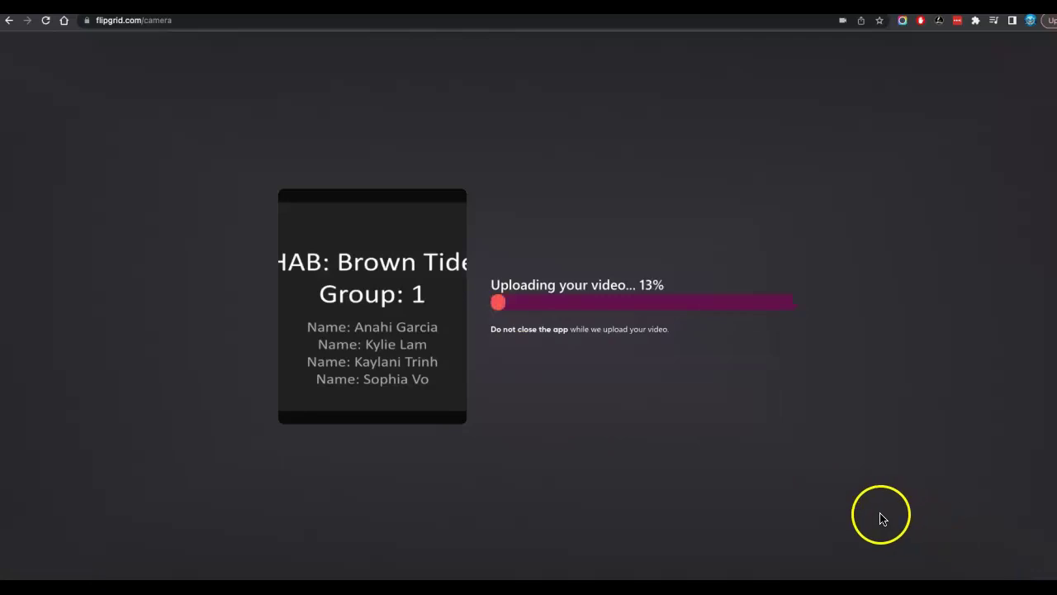